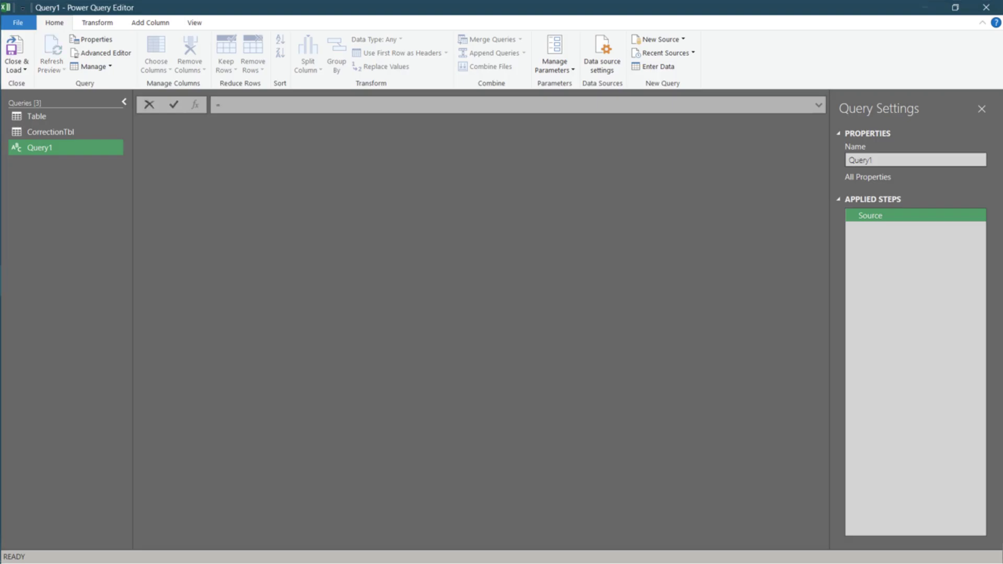
- Enter =List.Accumulate({1, 2, 3, 4, 5}, 0, (state, current) => state + current) in Query1 and shorten its list to {1, 2}
type("List.Accumulate({1, 2, 3, 4, 5}, 0, (state, current) => state + current)")
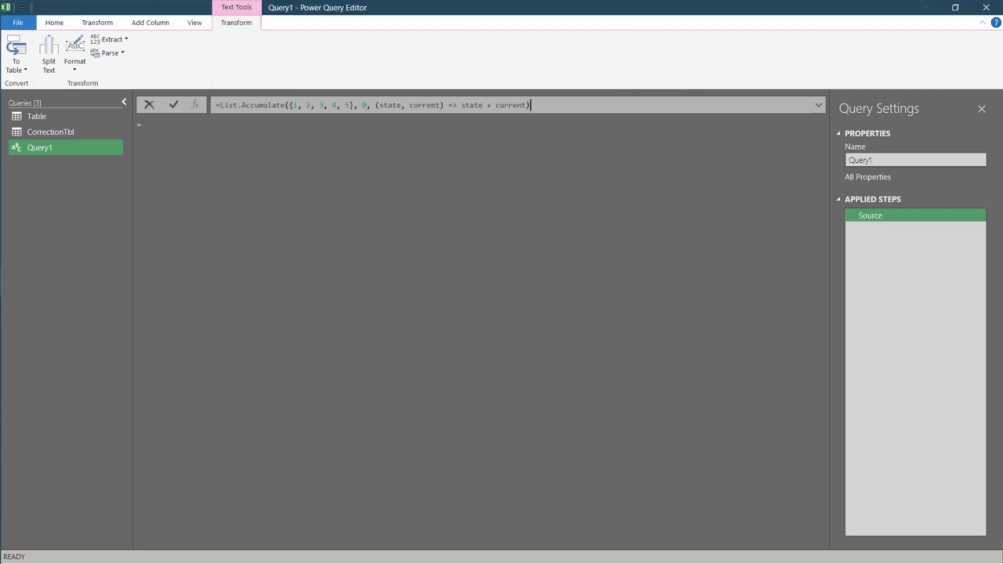
key("Return")
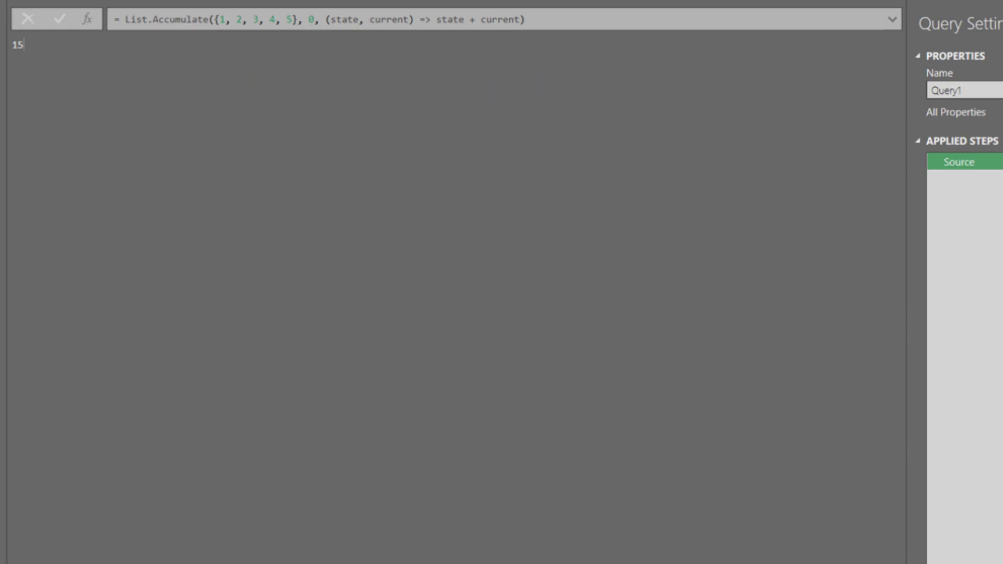
left_click_drag(291, 20, 242, 19)
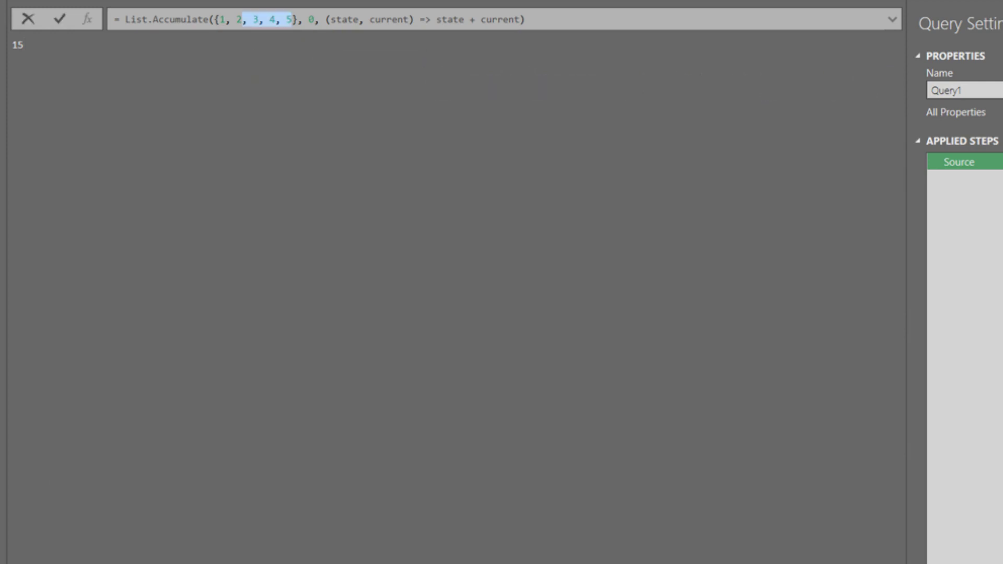
key("BackSpace")
key("Return")
- Change the accumulator expression to {state} & {current} and preview the nested list in row 1 of the result
left_click_drag(469, 20, 386, 19)
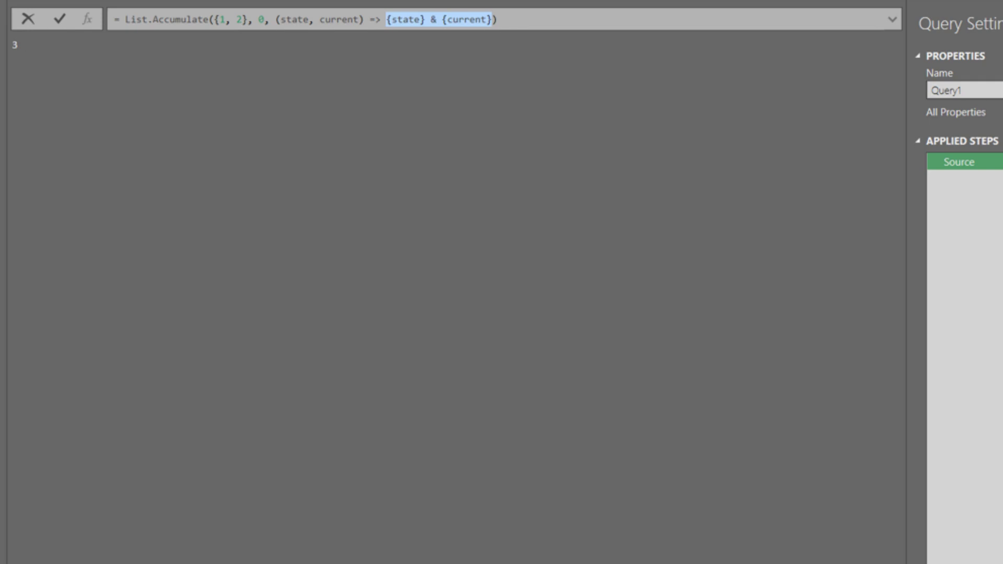
key("Return")
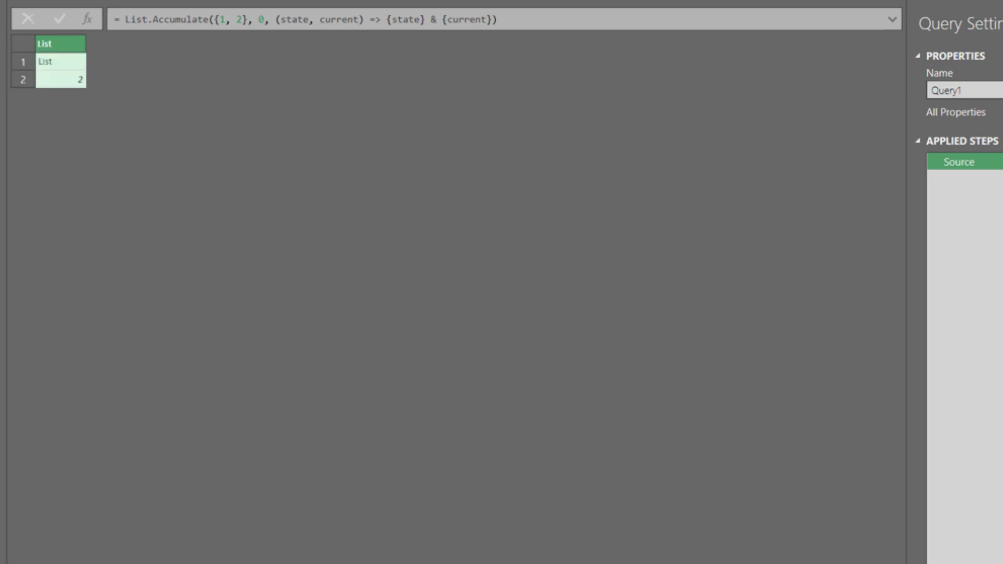
left_click(67, 62)
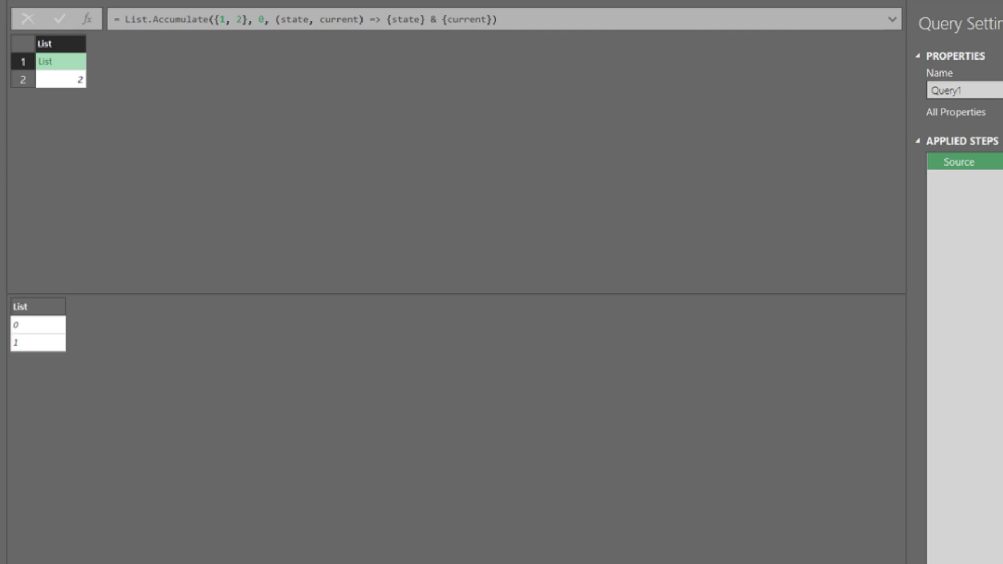
- Set the seed of List.Accumulate to 1 and preview the nested list in row 1 again
double_click(261, 19)
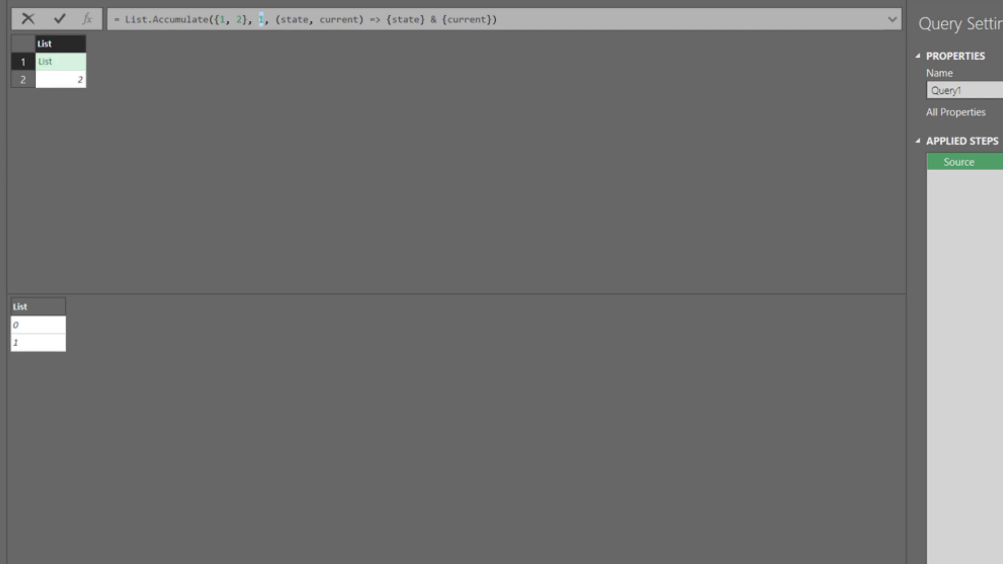
key("Return")
left_click(67, 61)
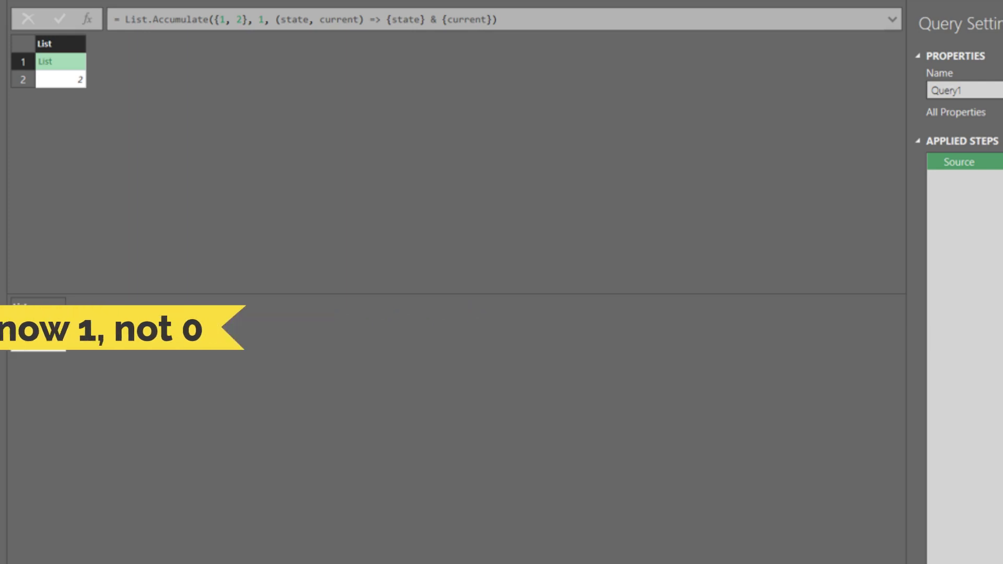
- Return the accumulator expression to state + current and rewrite the list as the range {1..2}
left_click_drag(386, 19, 492, 19)
key("ctrl+z")
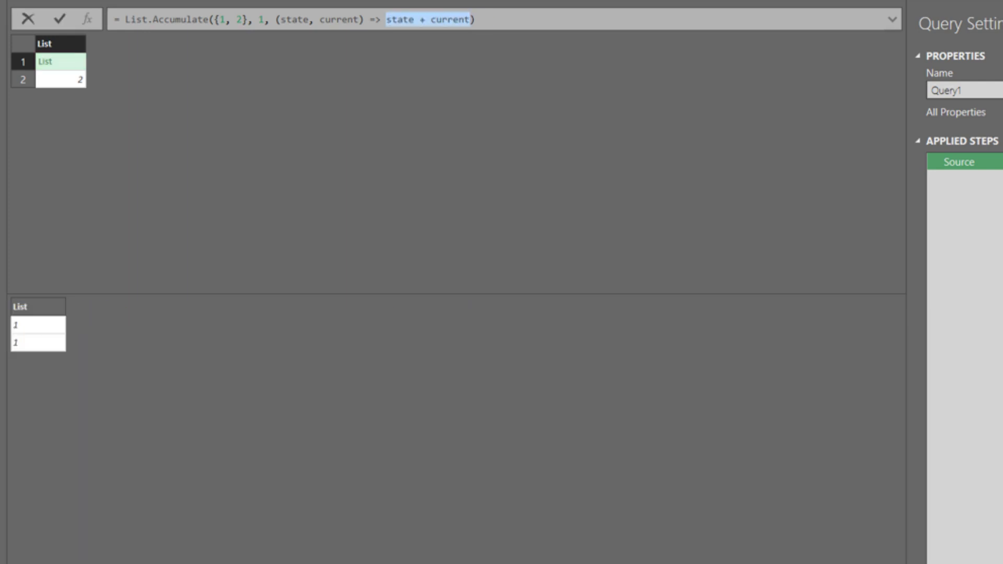
key("Return")
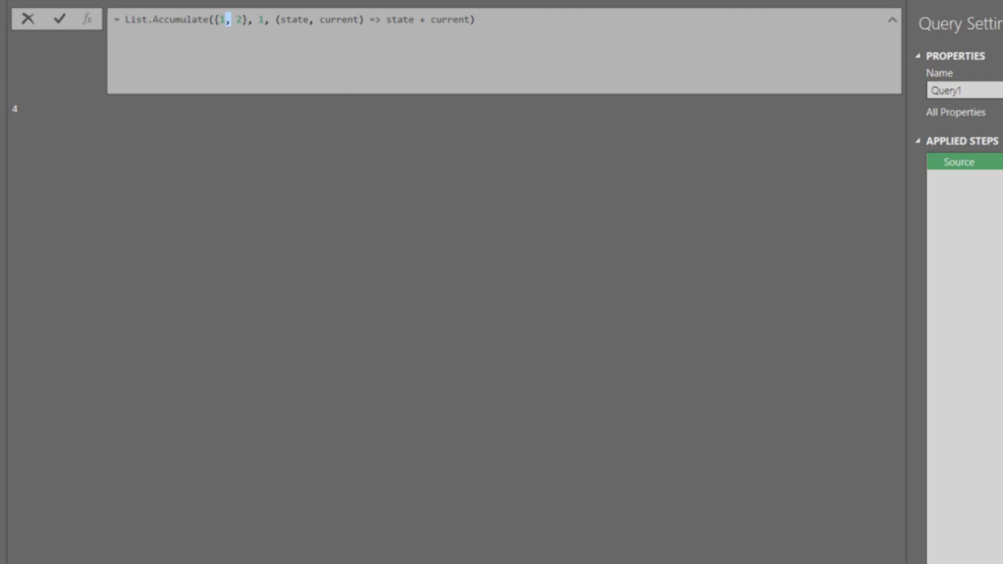
type("..")
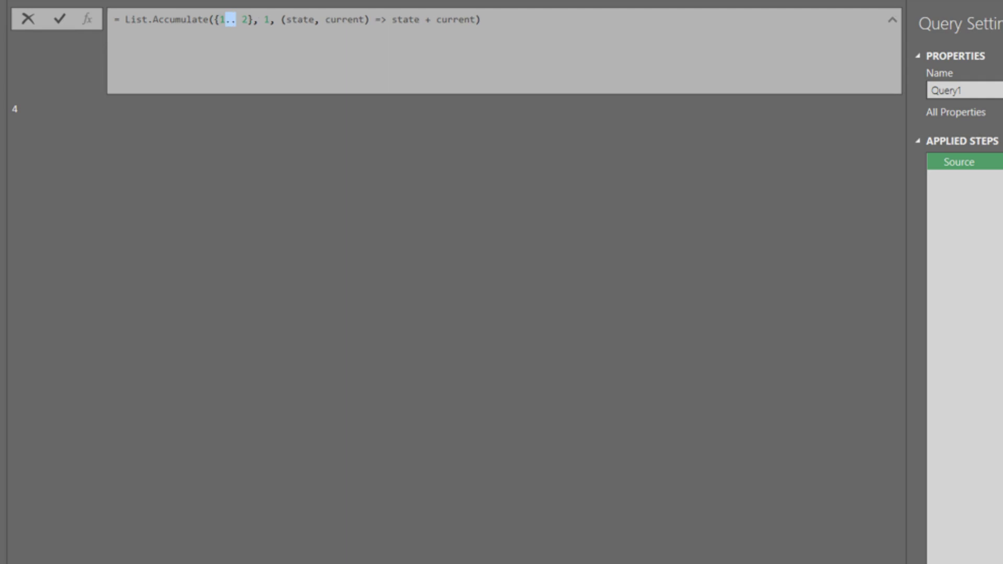
key("Return")
- Rewrite the Query1 formula with the list {"A".."K"}, an empty list {} as seed and only state as the accumulator expression
left_click_drag(219, 19, 247, 19)
type("\"A\"..\"K\"")
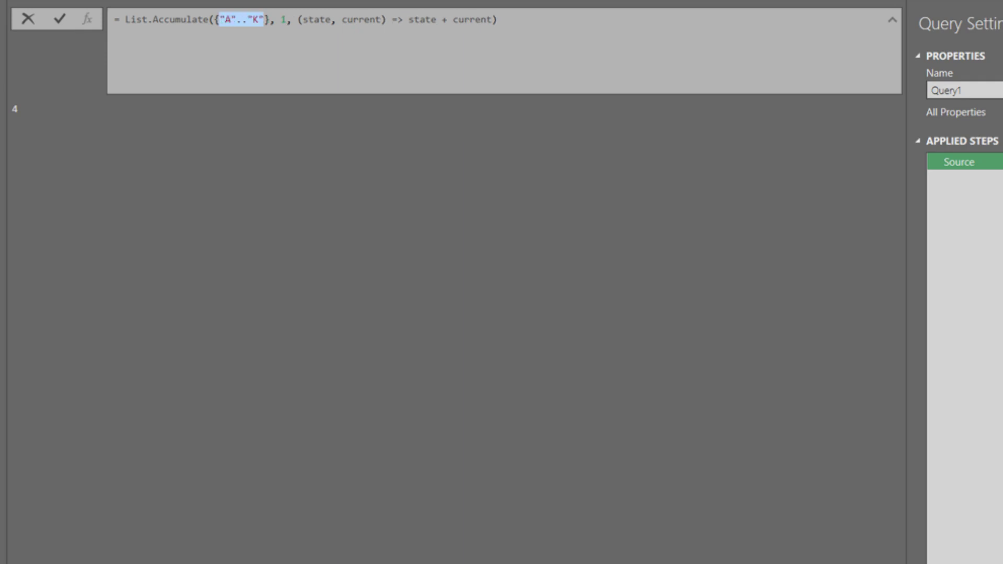
double_click(283, 20)
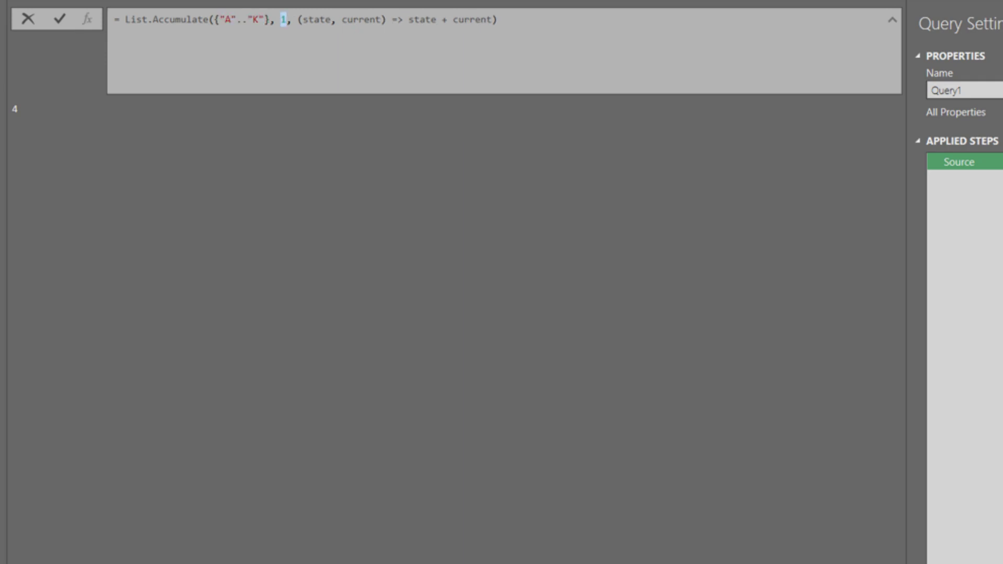
type("{}")
left_click_drag(447, 19, 498, 19)
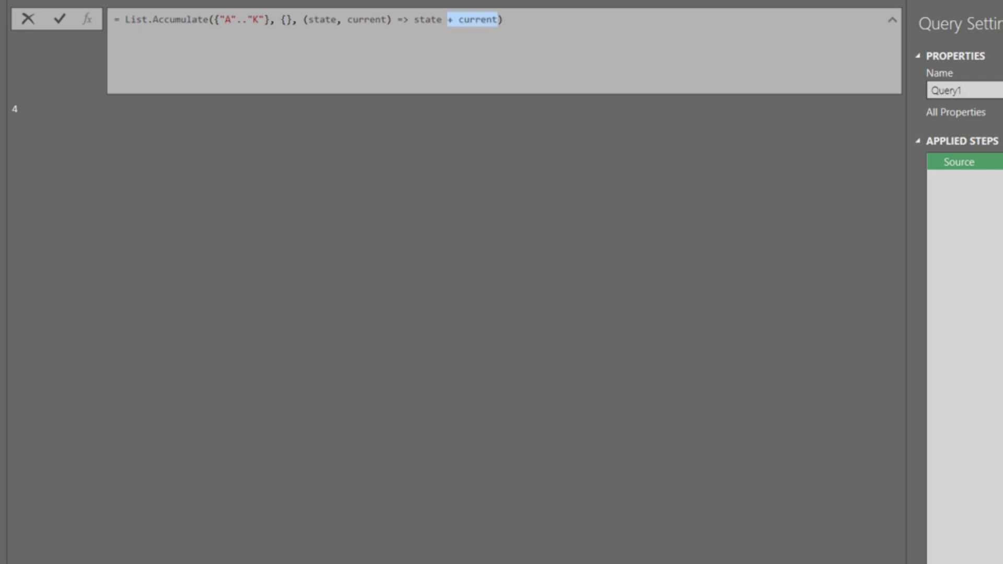
key("Delete")
key("Return")
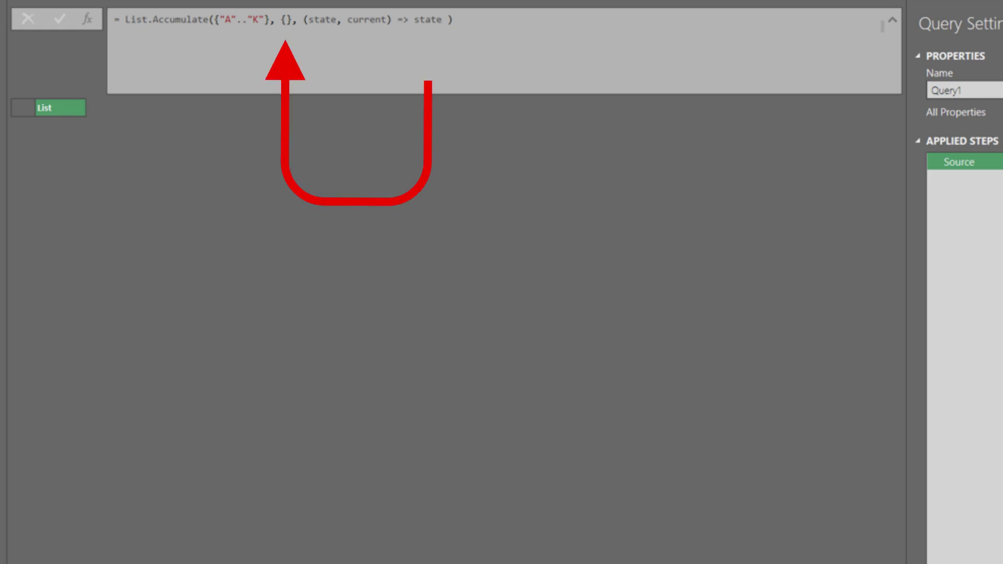
- Replace the accumulator expression state with current and evaluate the formula
double_click(427, 20)
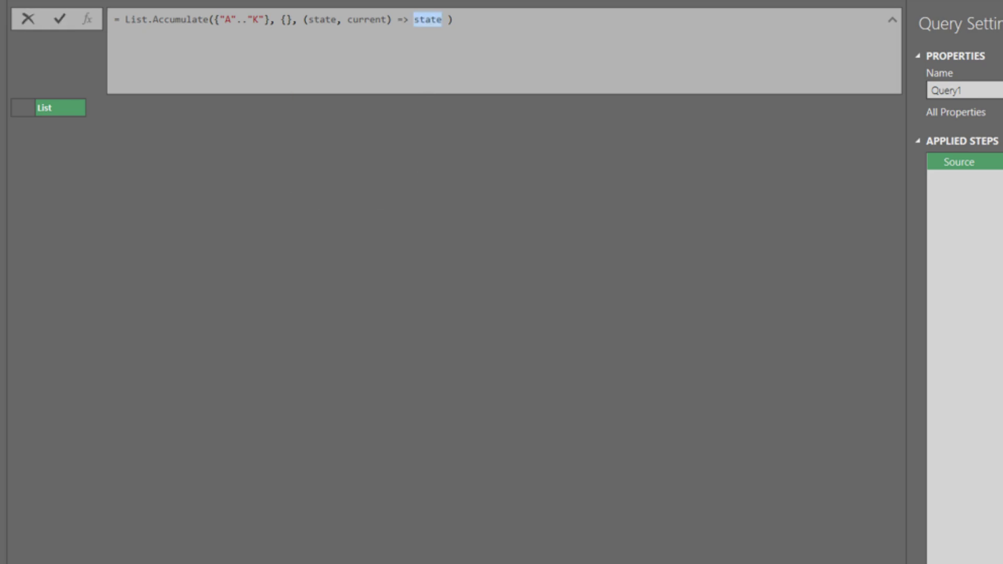
type("current")
key("Return")
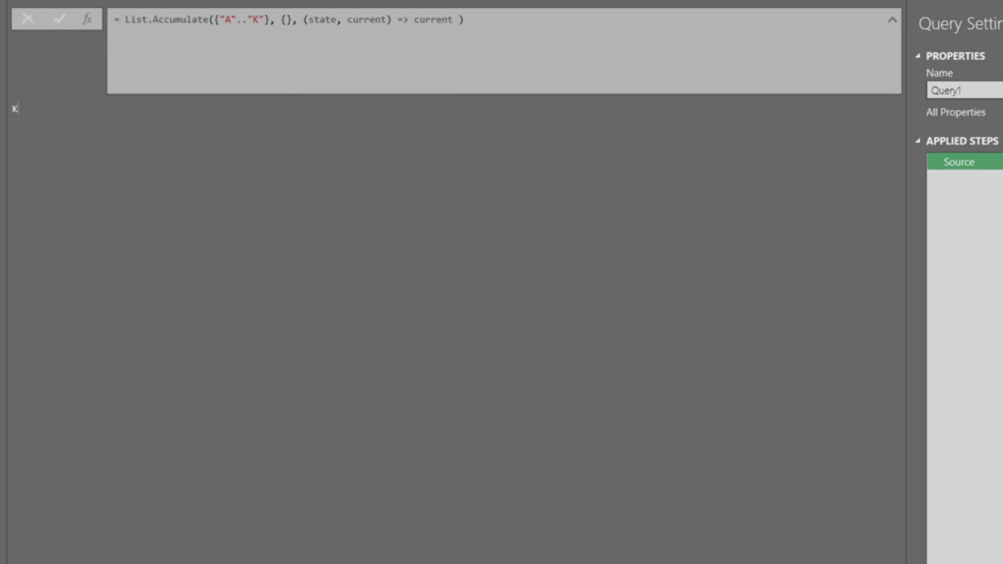
- Change the accumulator expression to state & {current} and evaluate the formula
double_click(433, 20)
key("ctrl+z")
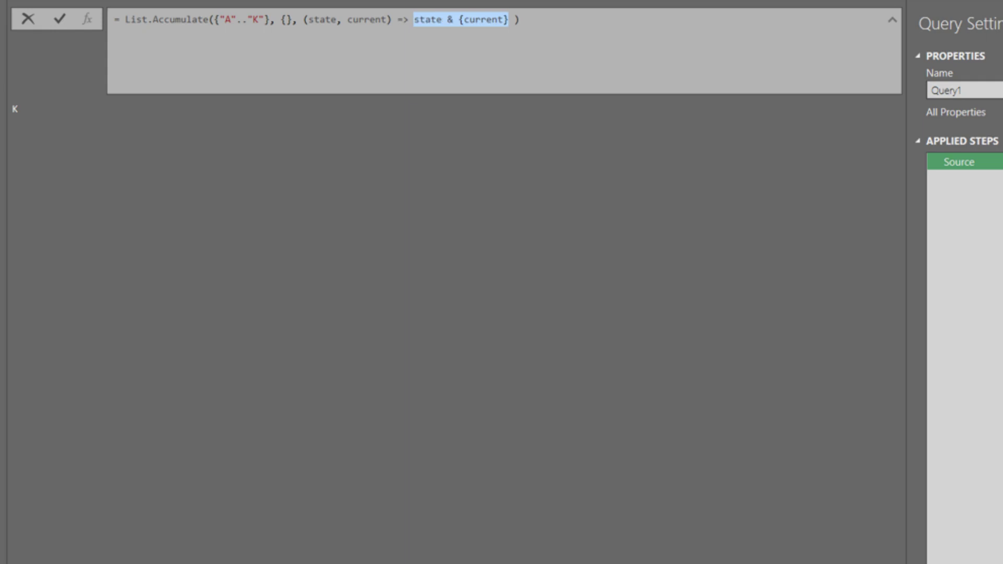
key("Return")
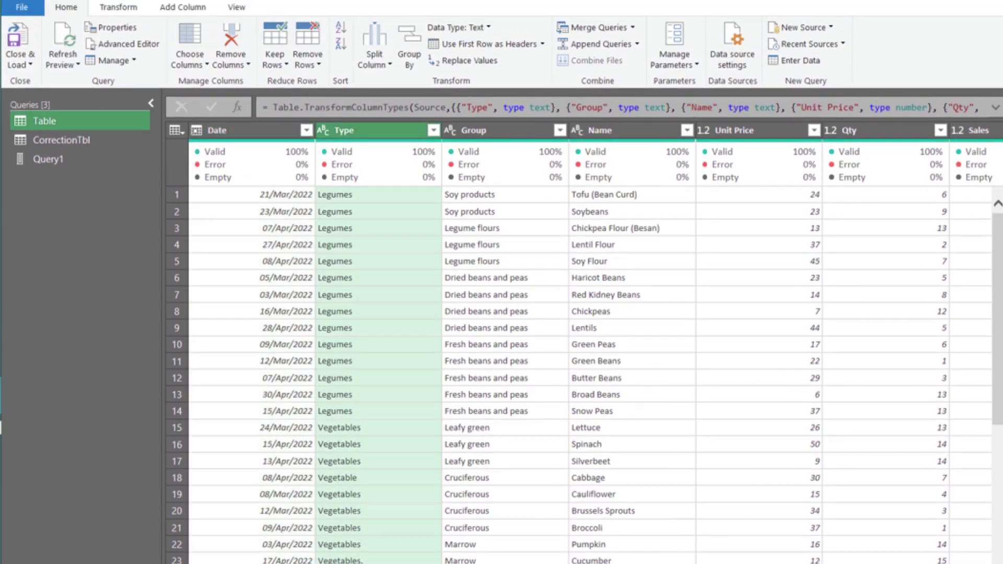
- Replace Vegetable with Vegetables in the Type column of the Table query, matching entire cell contents
left_click(463, 60)
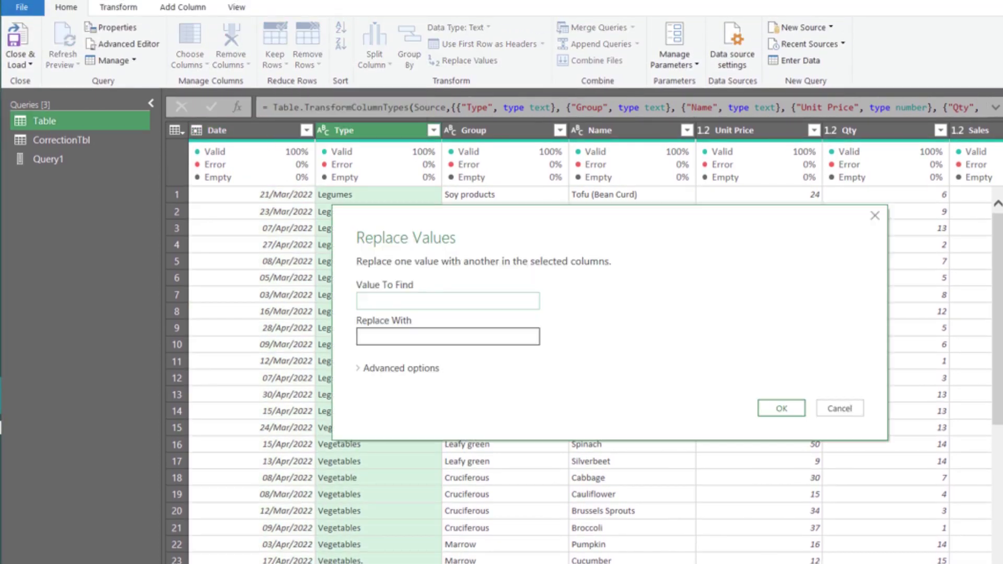
type("Vegetable")
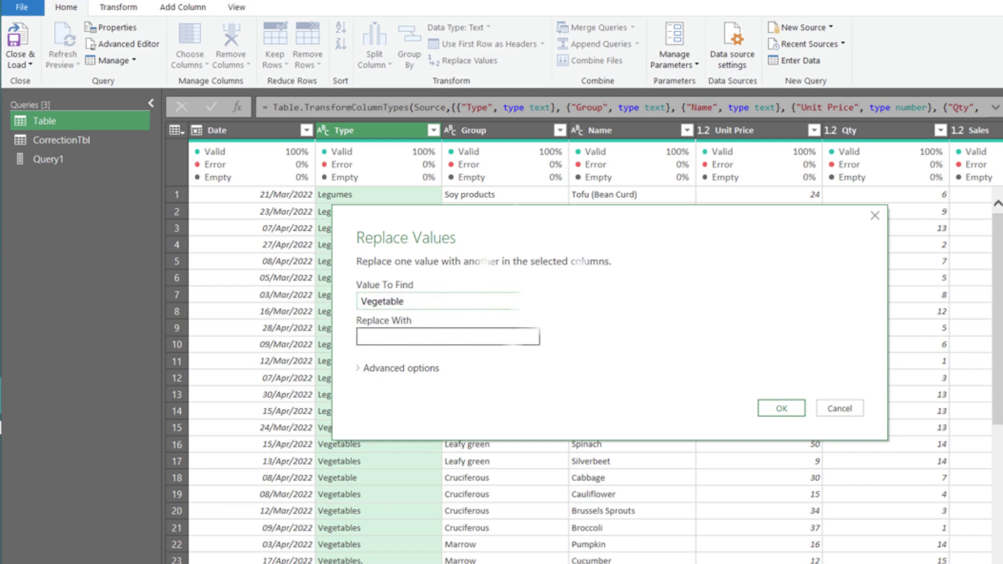
key("Tab")
type("Vegetables")
left_click(448, 301)
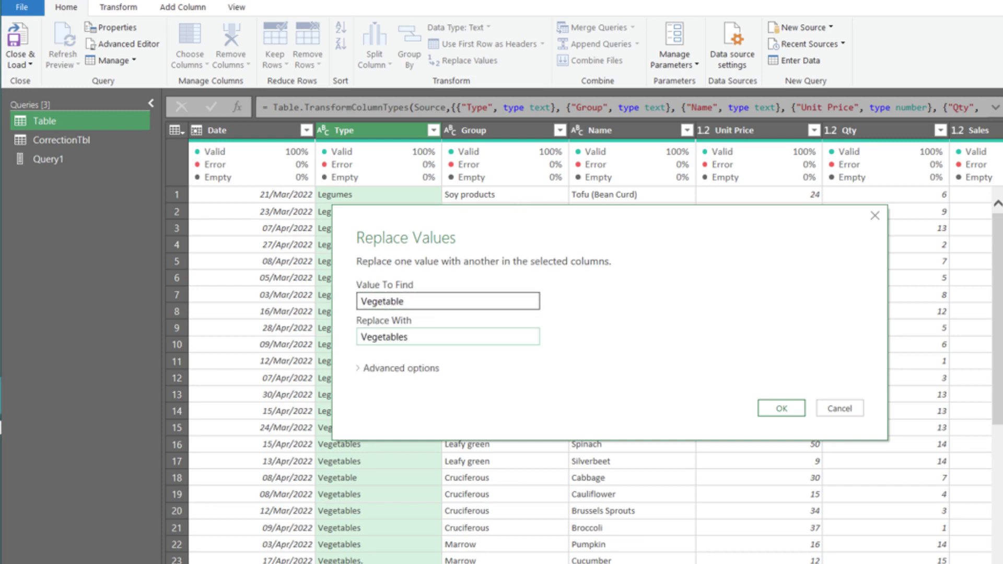
left_click(397, 368)
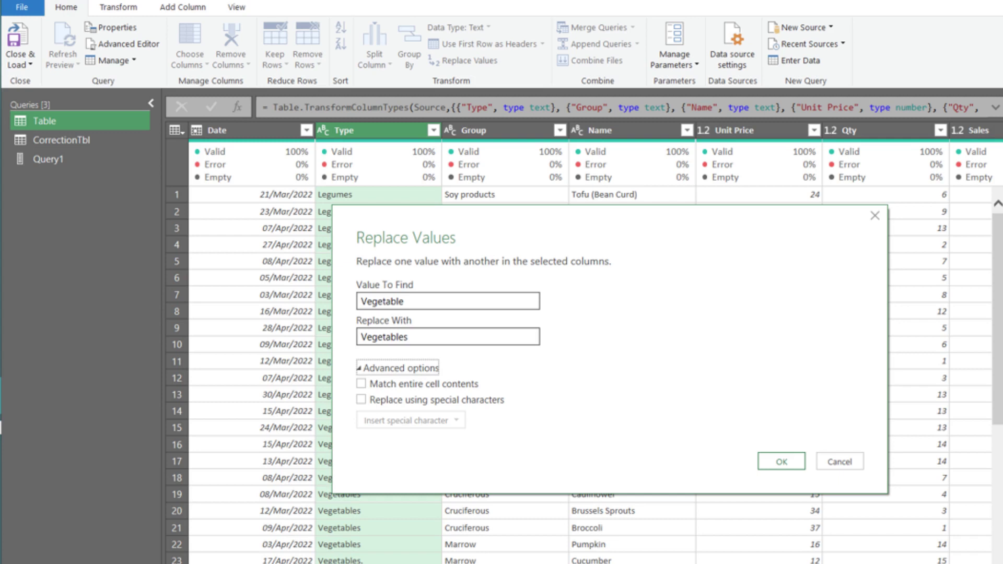
left_click(361, 383)
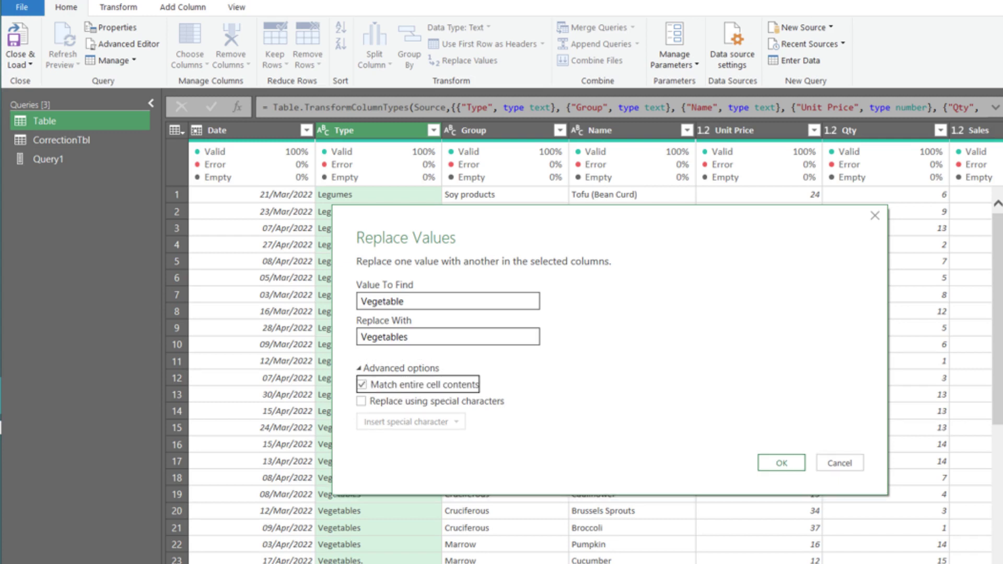
left_click(780, 462)
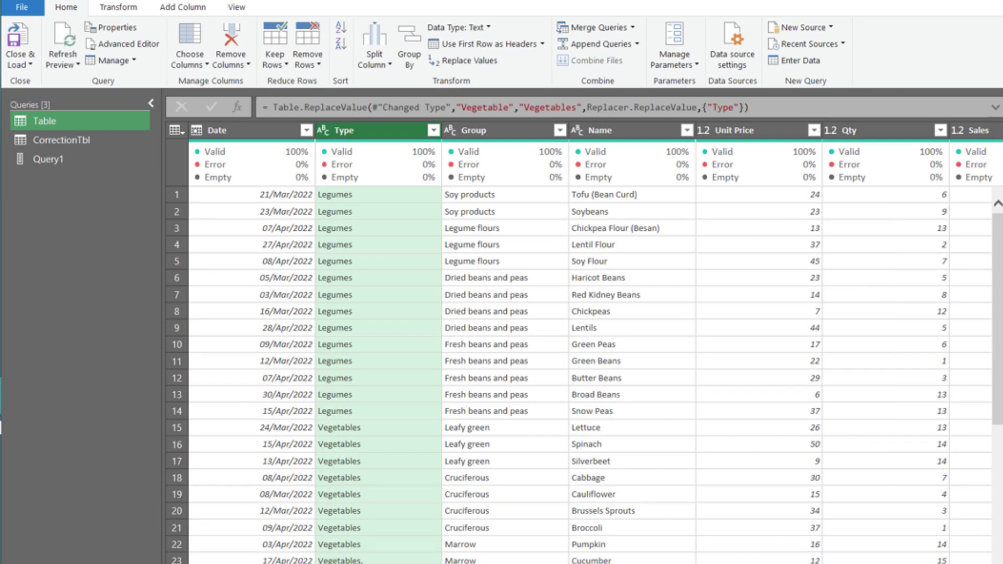
- Check CorrectionTbl and wrap the Table query's replacement formula in List.Accumulate with list {0..Table.RowCount(CorrectionTbl)-1}, seed #"Changed Type" and function (x,y)=>
left_click(61, 140)
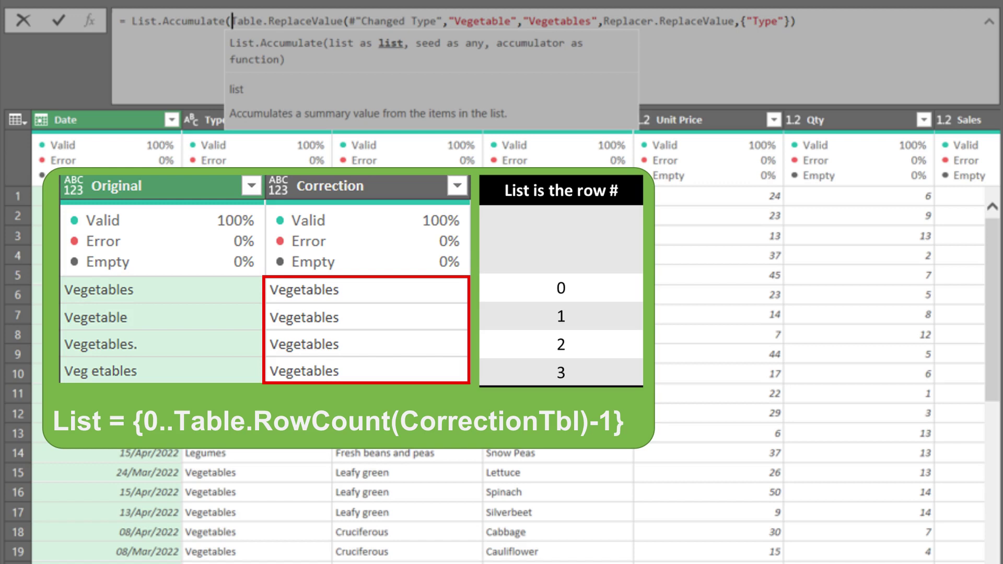
type("{0..Table.RowCount(CorrectionTbl)-1},")
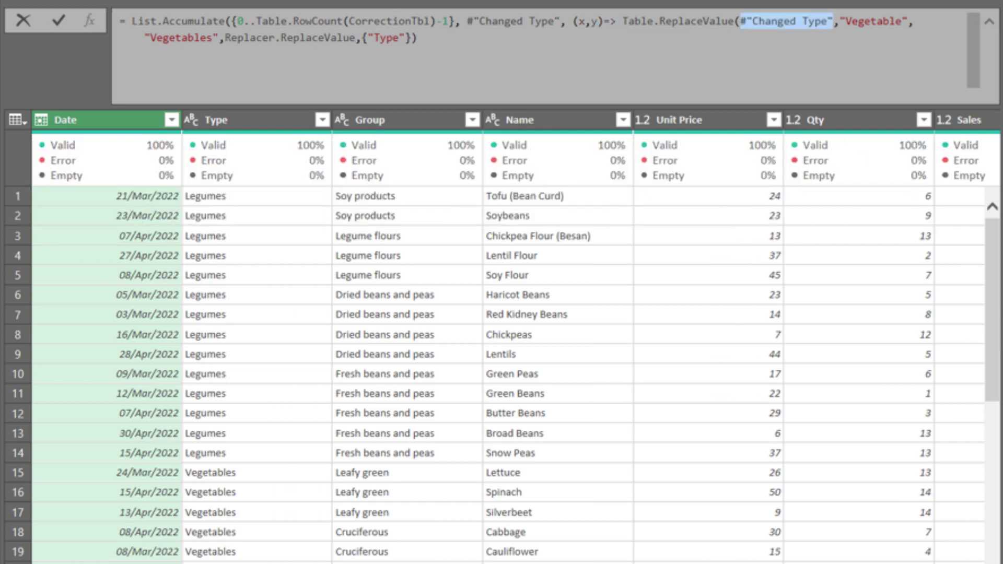
- Set the Table.ReplaceValue arguments to x, CorrectionTbl[Original]{y} and CorrectionTbl[Correction]{y}, add the missing closing parenthesis and commit the formula
type("x,Correctio")
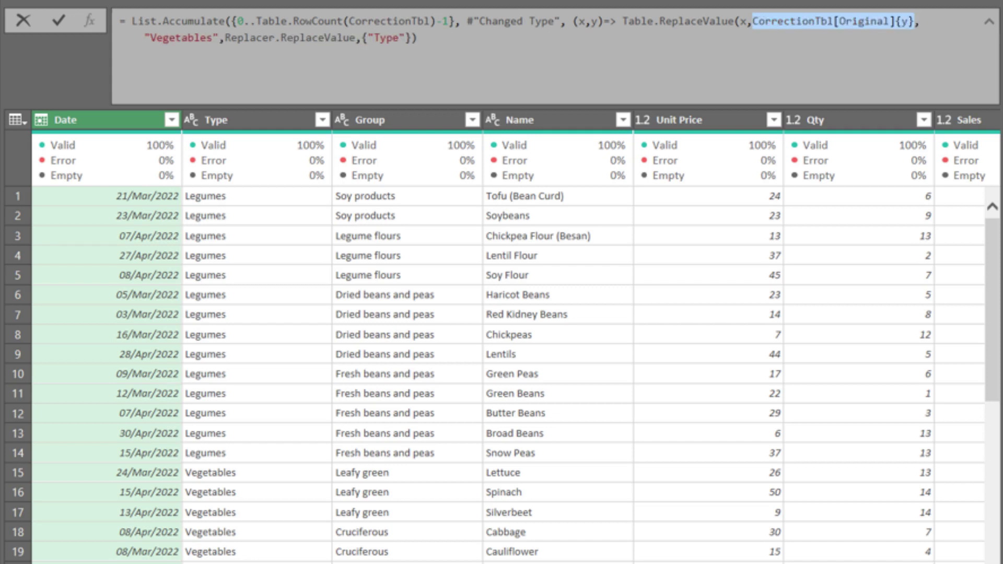
left_click_drag(144, 37, 219, 37)
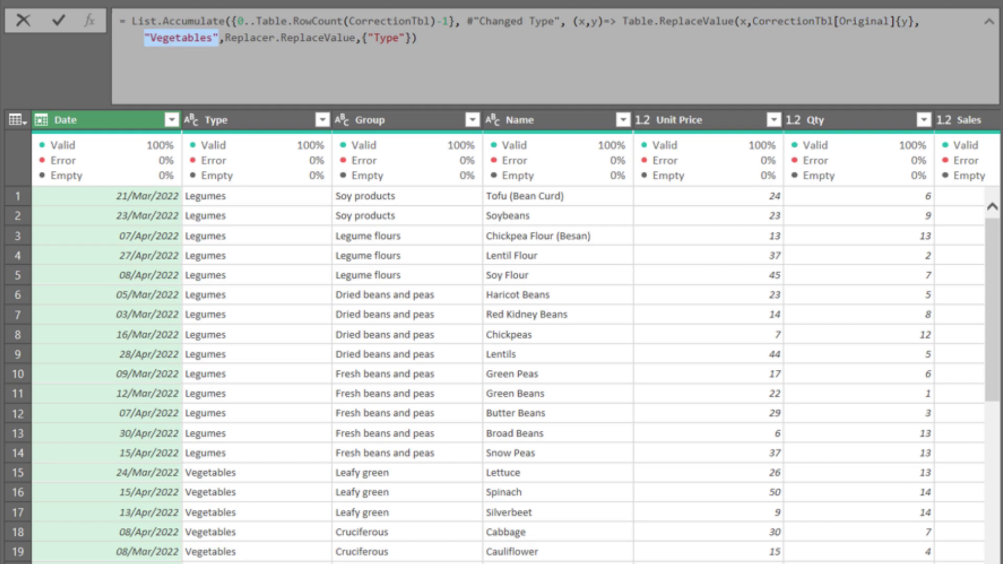
type("CorrectionTbl[Correction]{y}")
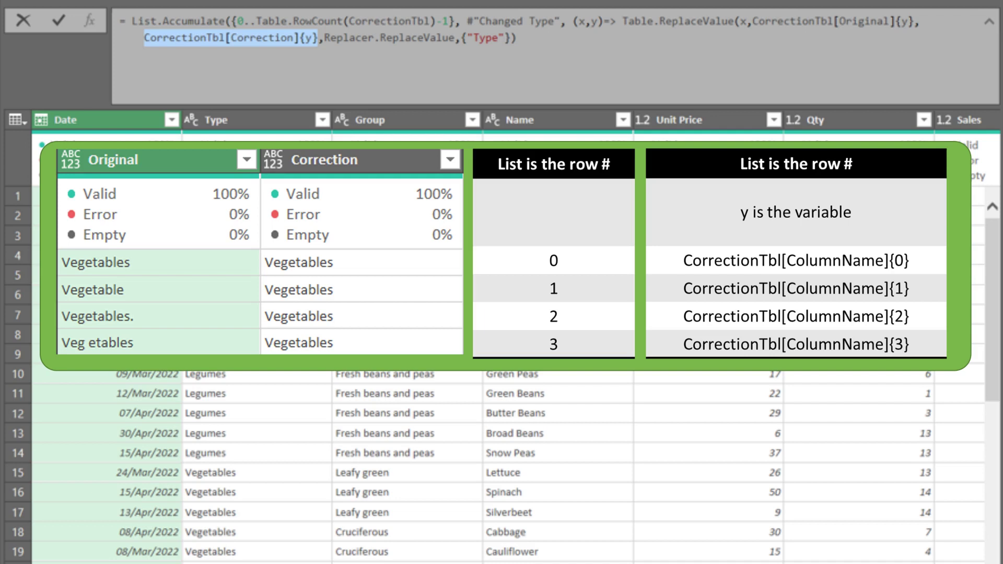
left_click(516, 38)
type(")")
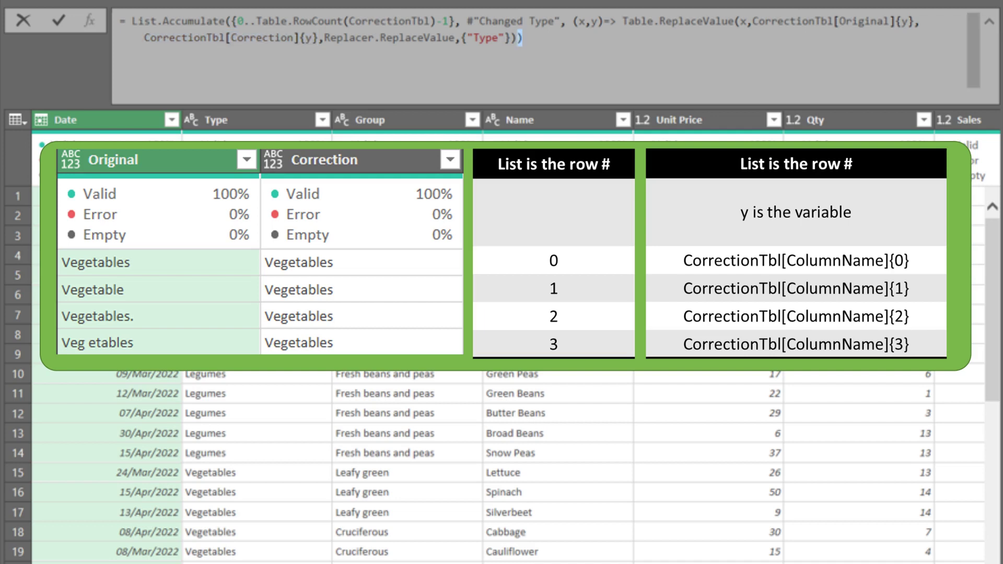
key("Return")
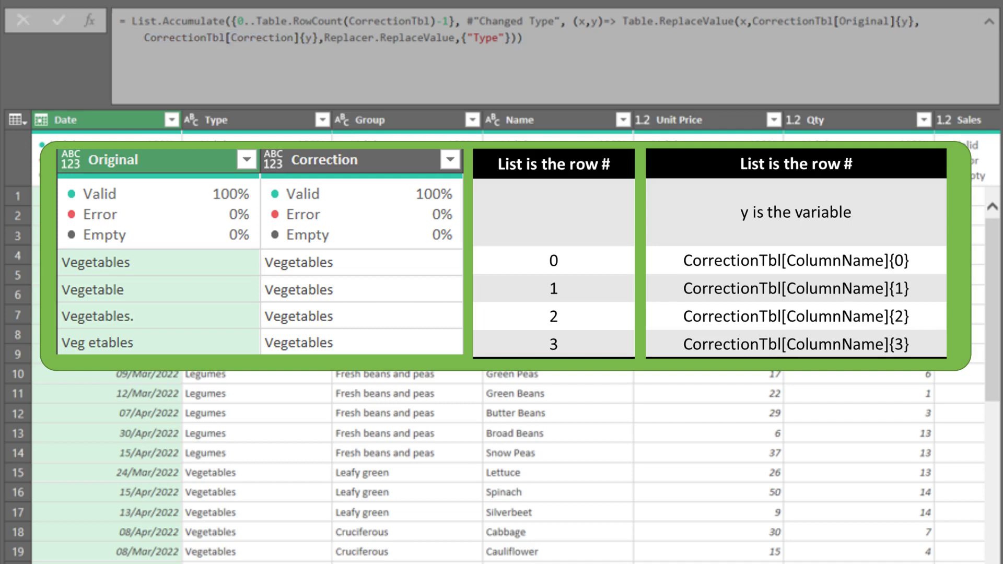